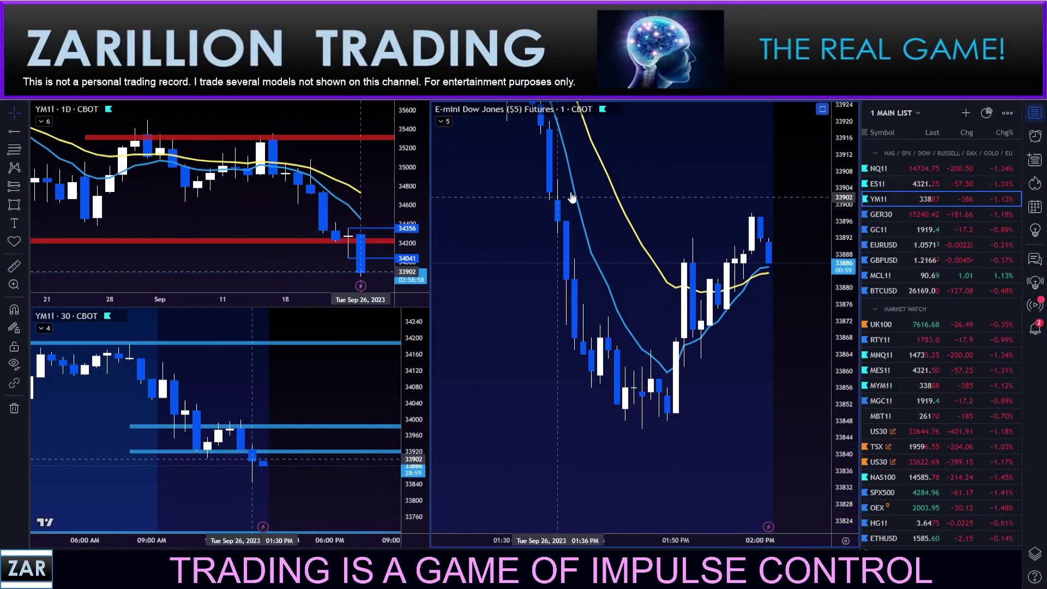
Place a short position at the latest candle of the 1-minute Dow futures chart with its entry at 33884
scroll(589, 188, "up", 2)
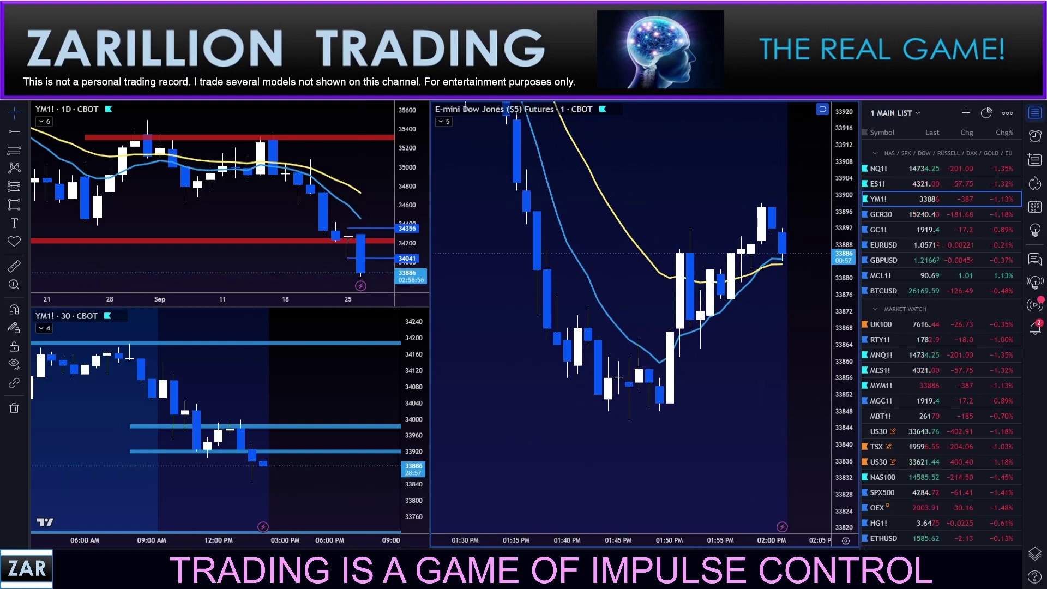
left_click(661, 297)
left_click_drag(698, 300, 819, 268)
left_click_drag(740, 317, 593, 346)
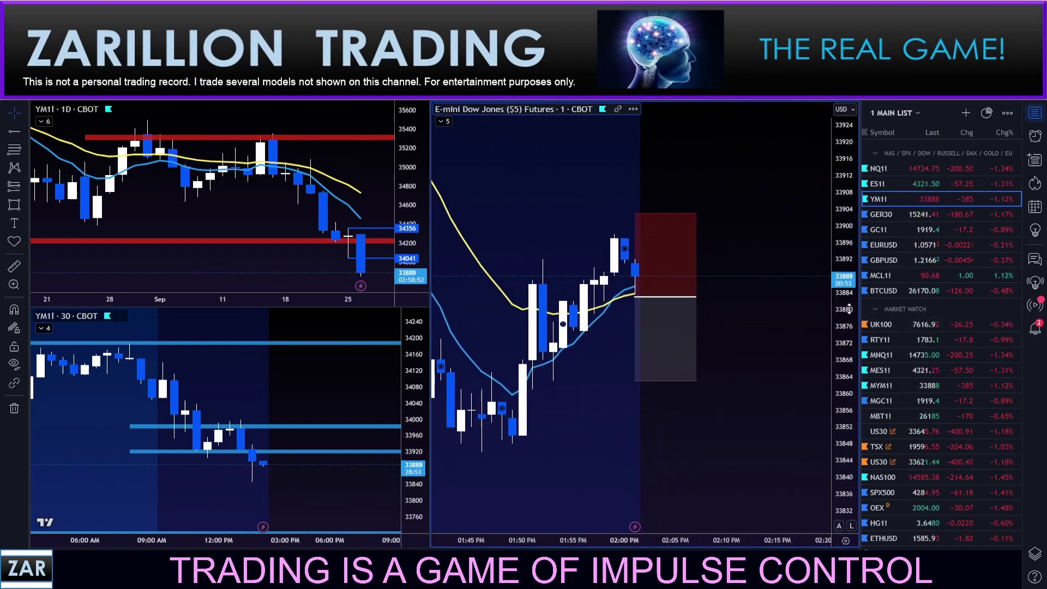
left_click_drag(844, 330, 844, 207)
left_click(654, 285)
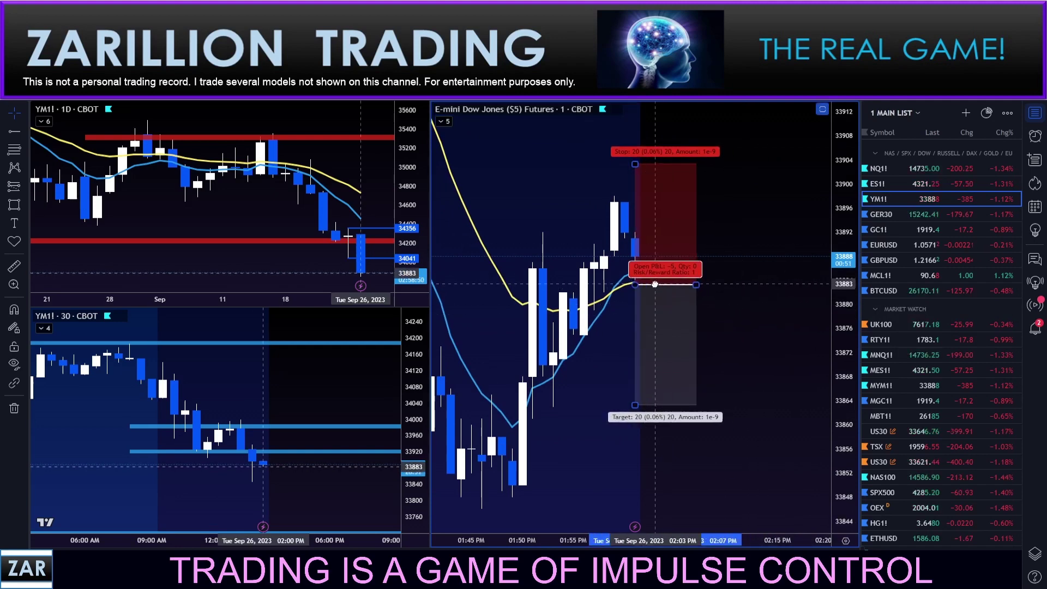
left_click_drag(654, 284, 657, 282)
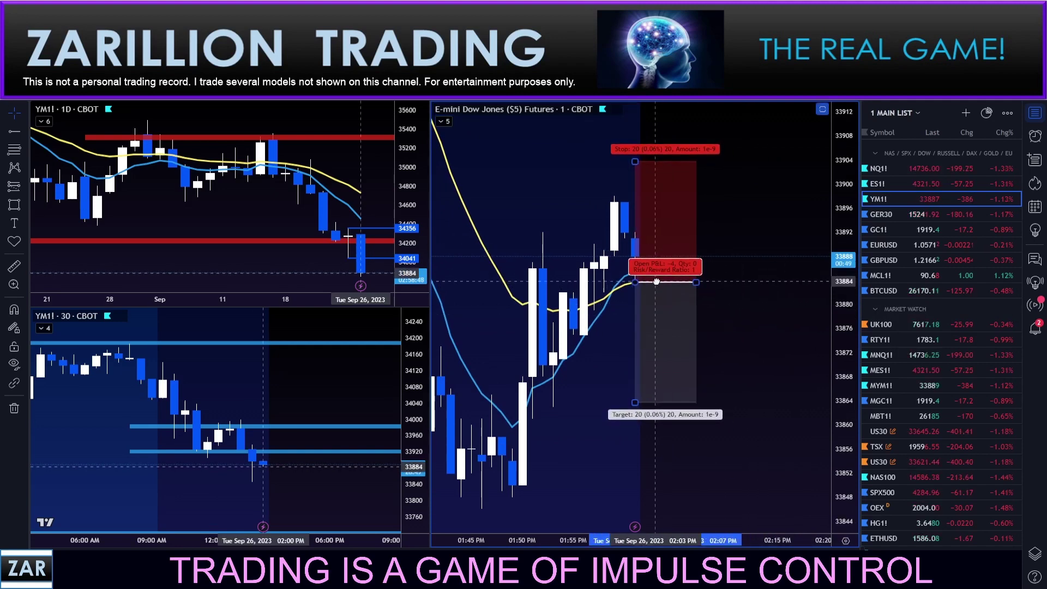
left_click(746, 285)
Set the short position's stop to 15 points above the entry and its target to 30 points below
left_click_drag(639, 164, 630, 190)
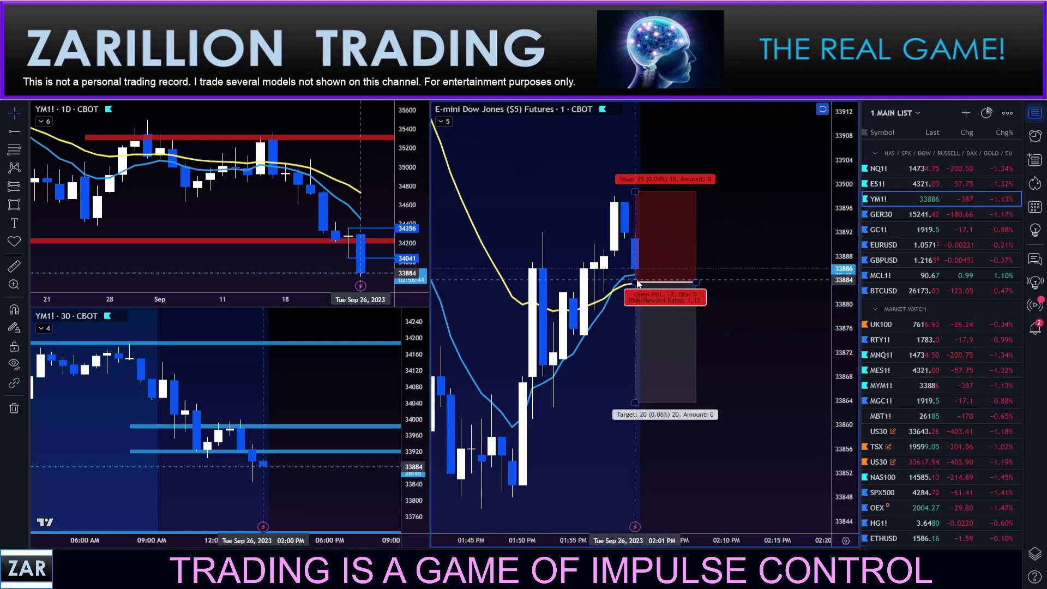
left_click_drag(774, 285, 799, 322)
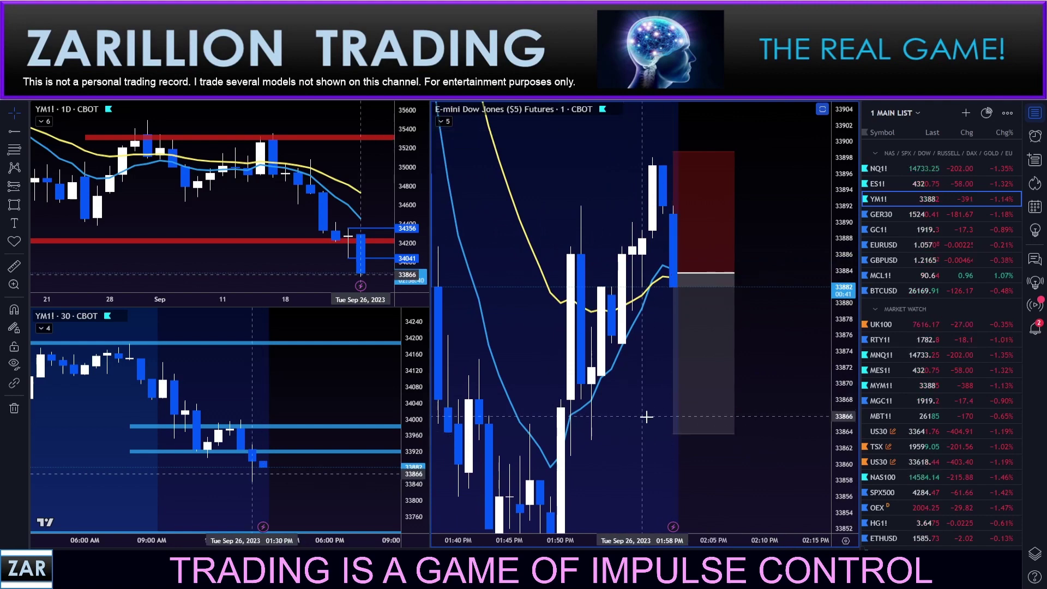
left_click_drag(671, 435, 672, 507)
left_click_drag(852, 355, 852, 445)
left_click(775, 440)
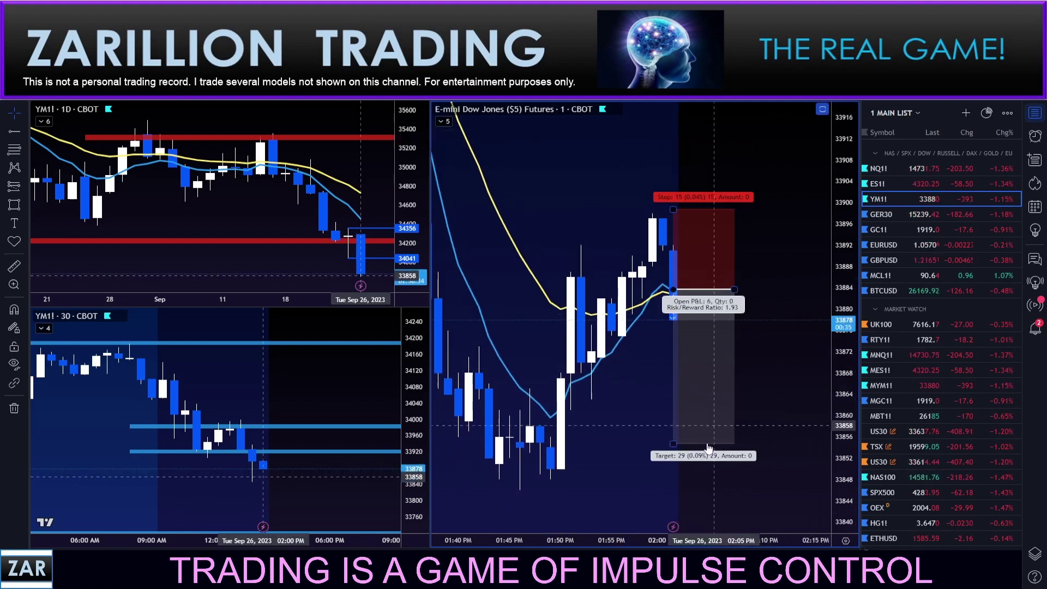
left_click_drag(672, 443, 671, 454)
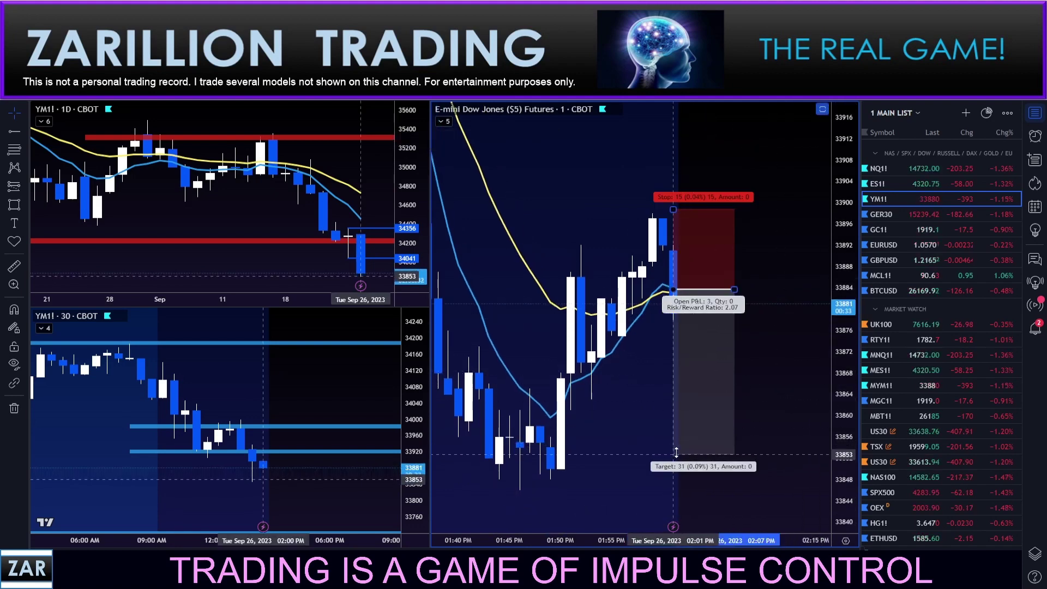
scroll(654, 420, "up", 2)
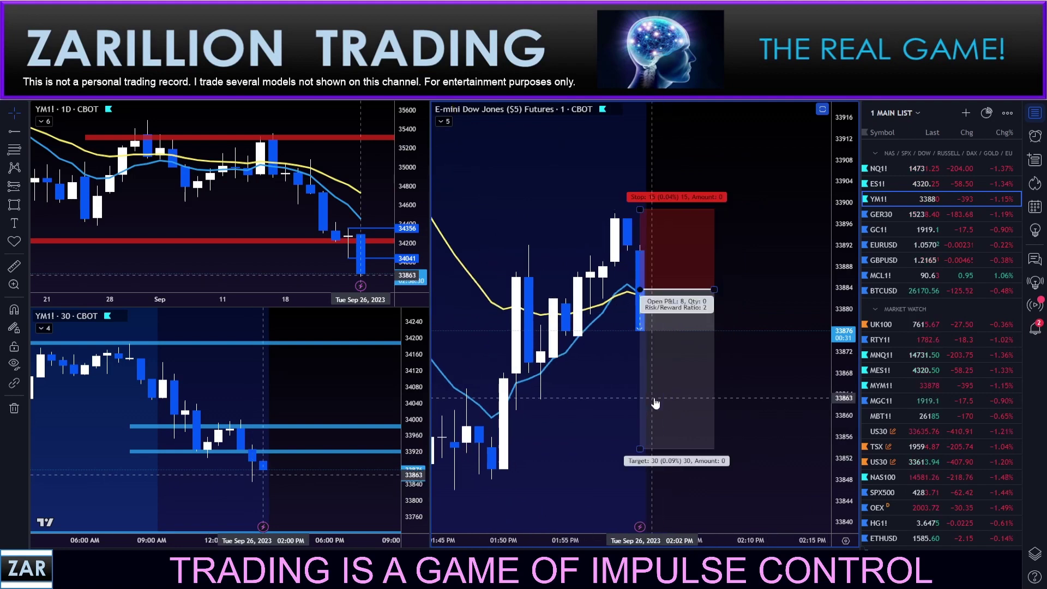
Extend the short position box forward in time past 02:10 PM on the 1-minute chart
left_click_drag(764, 356, 778, 353)
left_click_drag(727, 287, 825, 268)
left_click(584, 218)
left_click_drag(586, 384, 622, 367)
scroll(618, 372, "up", 3)
left_click_drag(564, 399, 575, 396)
scroll(567, 401, "up", 1)
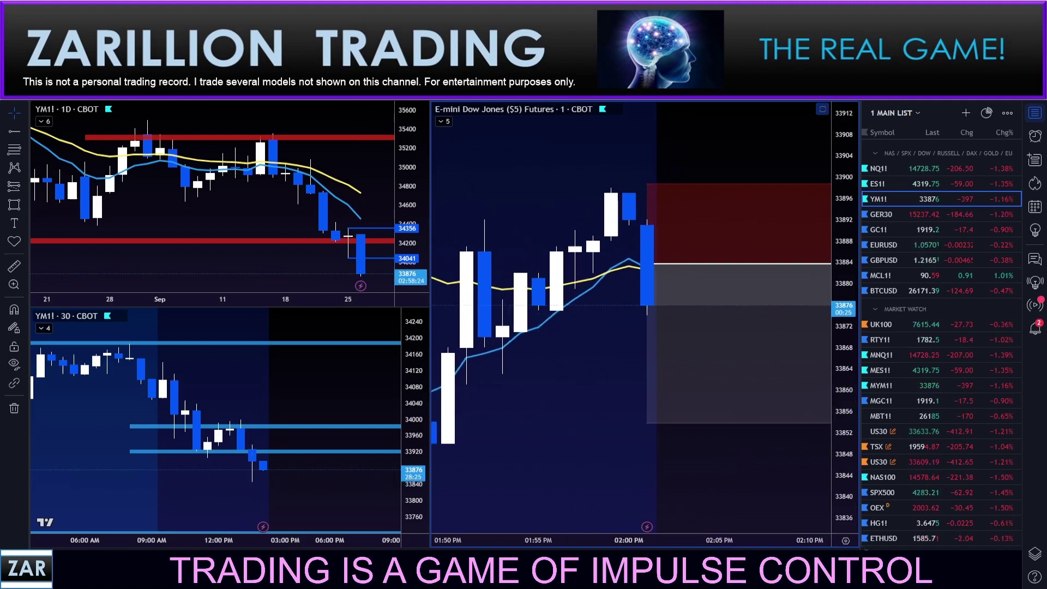
Draw horizontal rays at 33869, 33862 and 33854 on the 1-minute chart, starting at the 01:59 PM candle
left_click(613, 341)
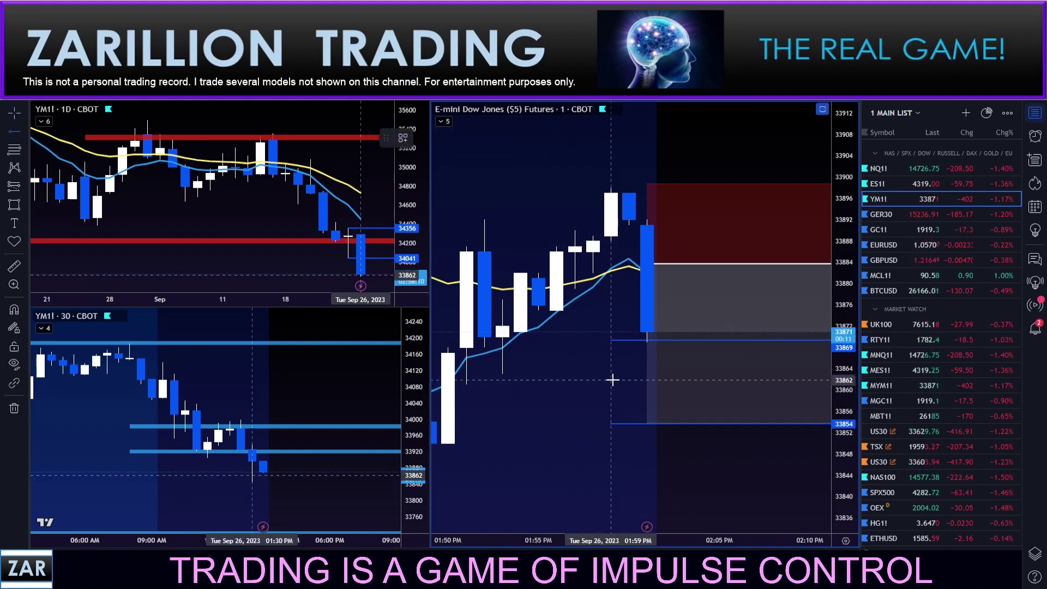
left_click_drag(562, 427, 651, 369)
mouse_move(624, 417)
left_mouse_down()
mouse_move(649, 402)
mouse_move(611, 427)
left_mouse_up()
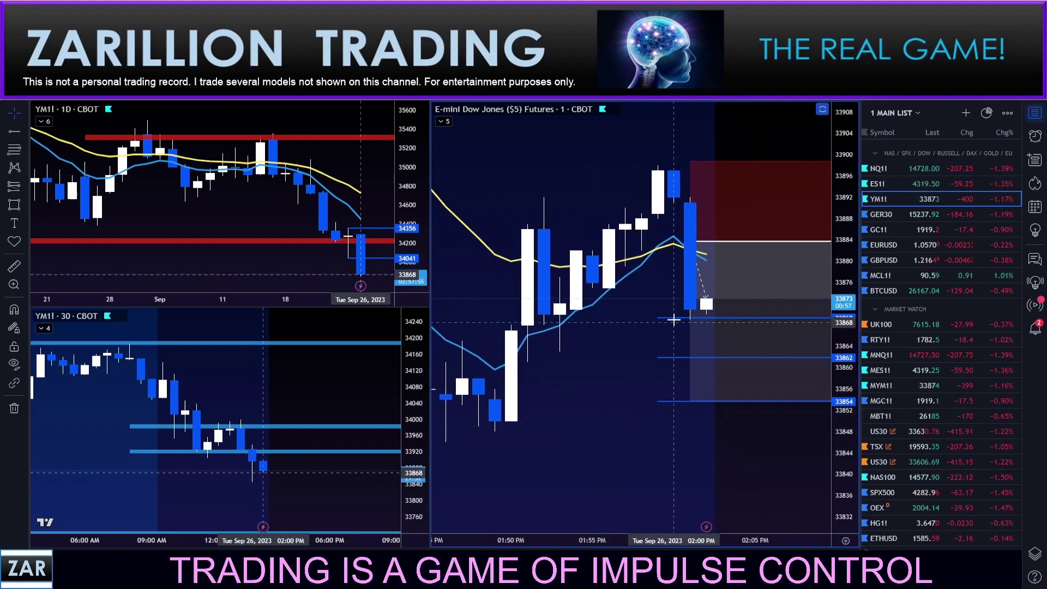
Examine the latest candles on the 1-minute chart and the price action around the blue zones on the 30-minute chart
left_click_drag(594, 418, 663, 455)
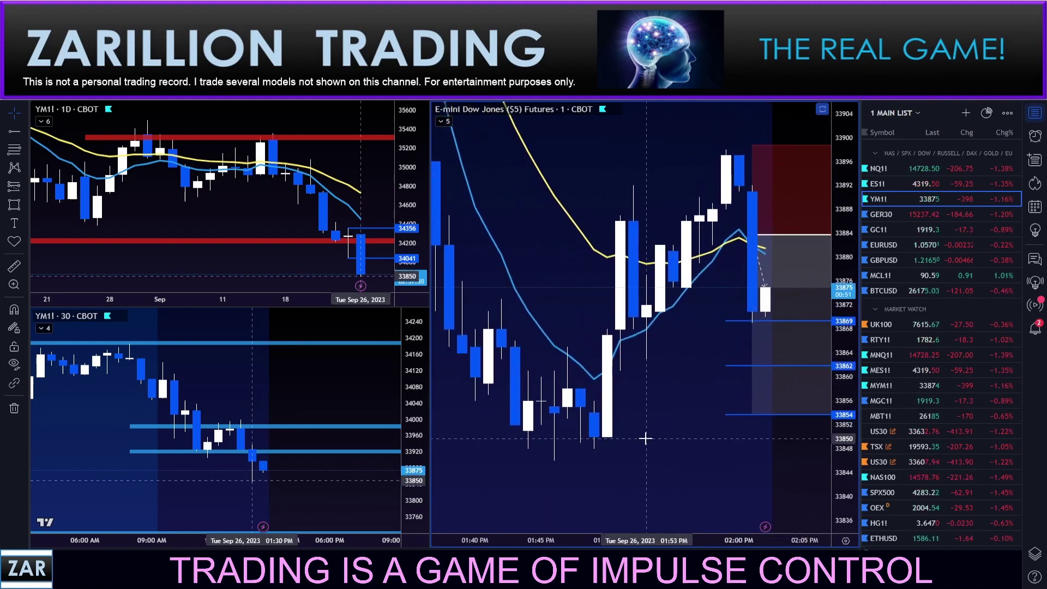
scroll(639, 425, "up", 2)
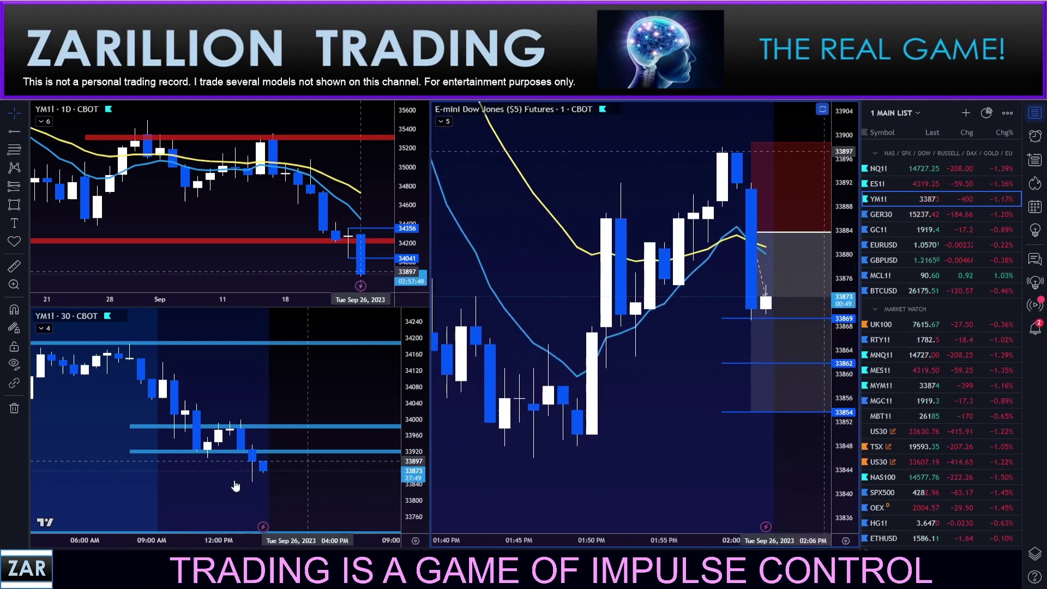
left_click_drag(410, 467, 394, 376)
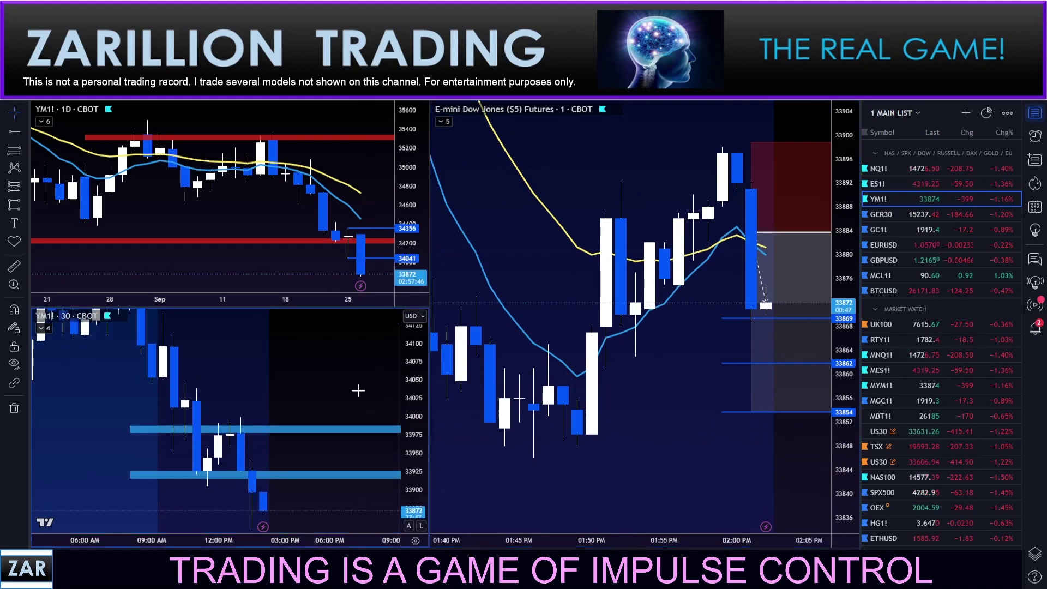
left_click_drag(329, 380, 369, 334)
scroll(332, 367, "up", 1)
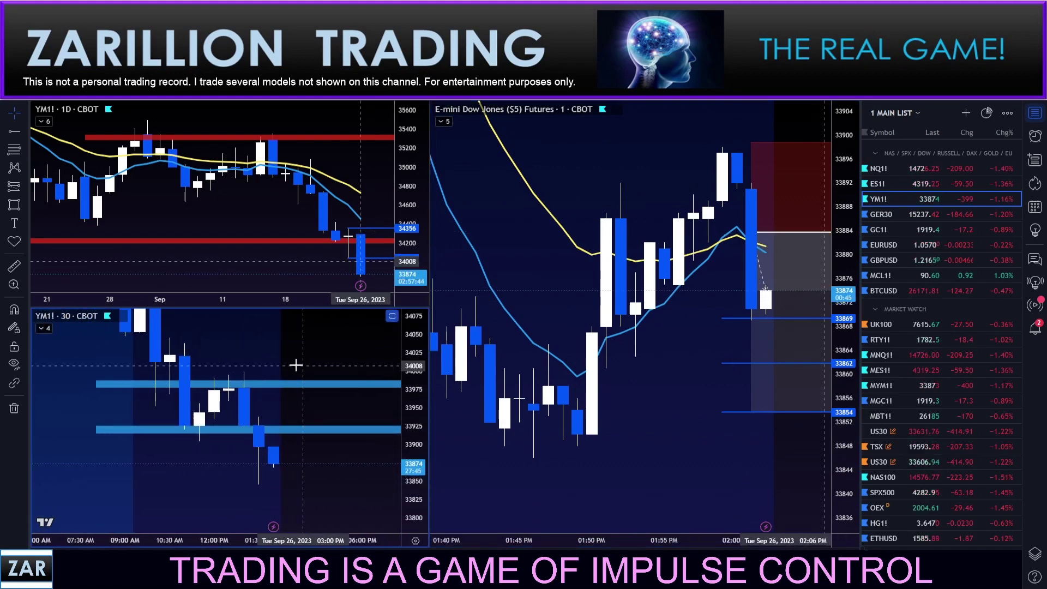
scroll(324, 356, "up", 2)
left_click_drag(327, 380, 333, 353)
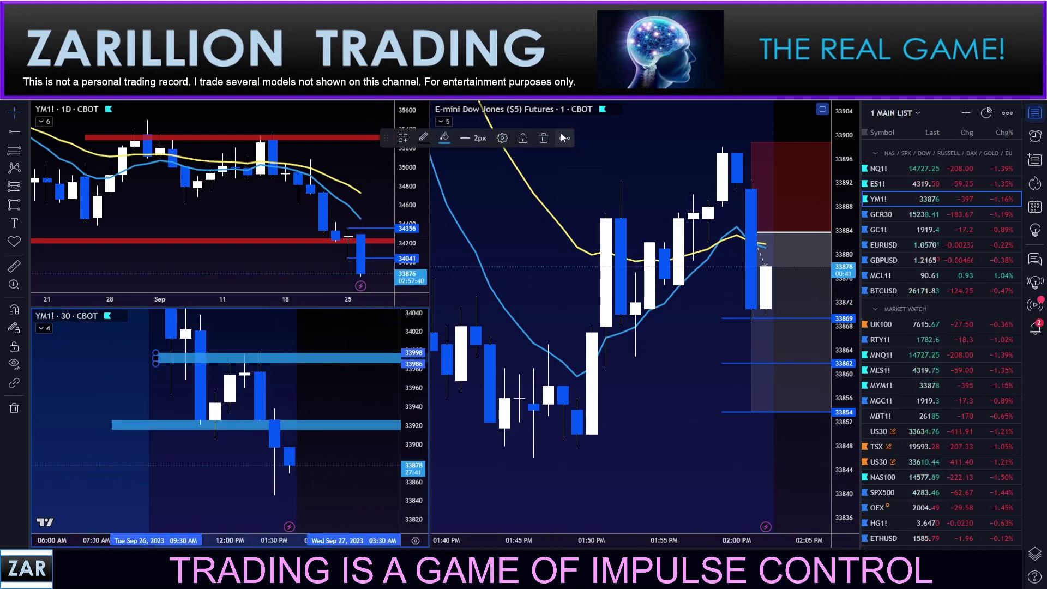
left_click(614, 88)
mouse_move(145, 434)
left_mouse_down()
mouse_move(216, 483)
mouse_move(240, 468)
left_mouse_up()
scroll(216, 482, "up", 3)
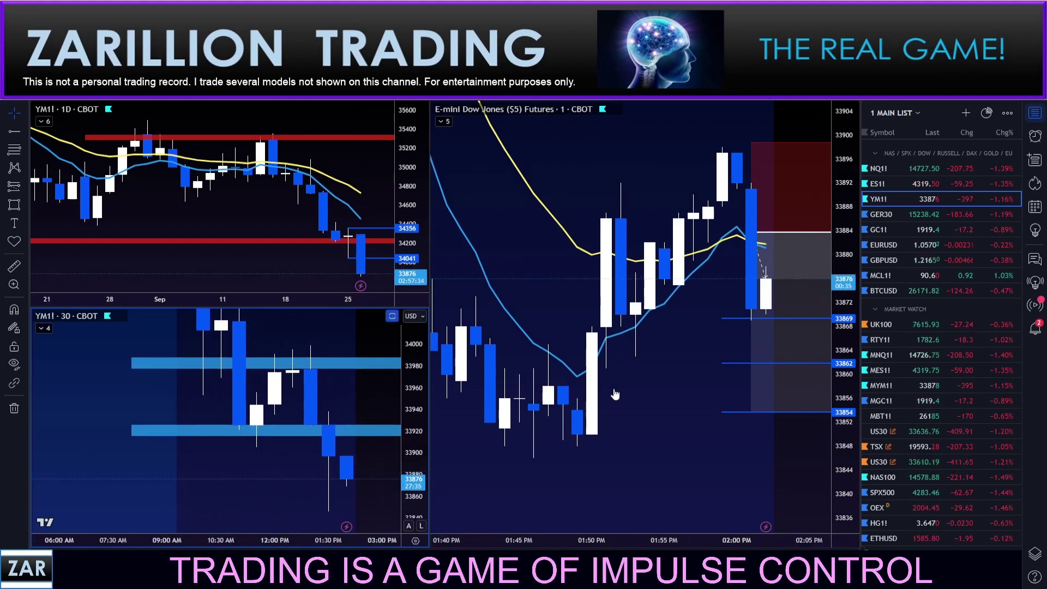
scroll(680, 426, "up", 2)
left_click_drag(656, 430, 625, 440)
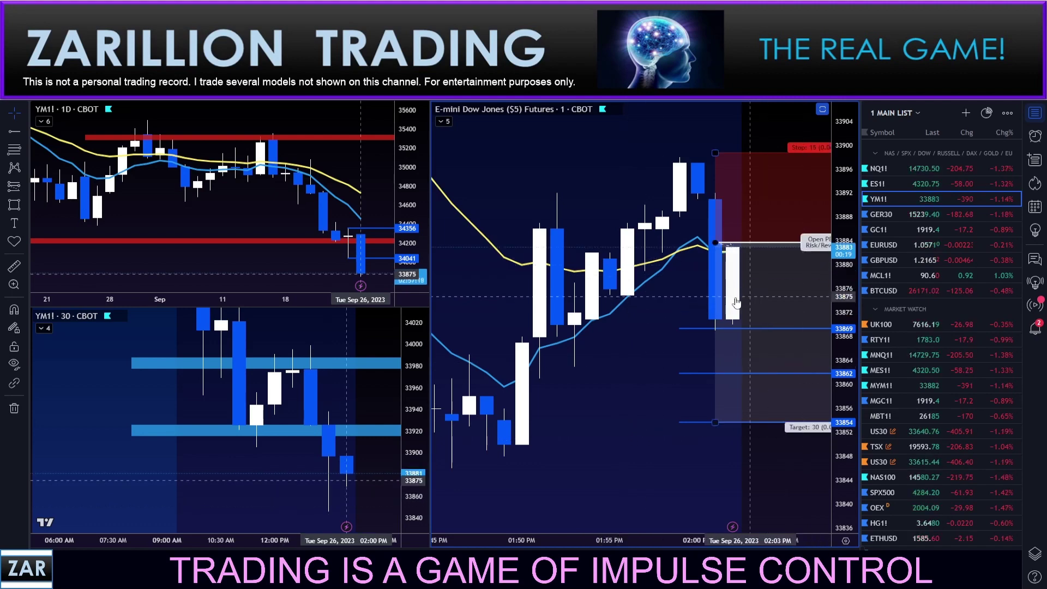
Apply the TGT1 1.00R template to the ray at 33869 and shift its start a few candles earlier
double_click(698, 328)
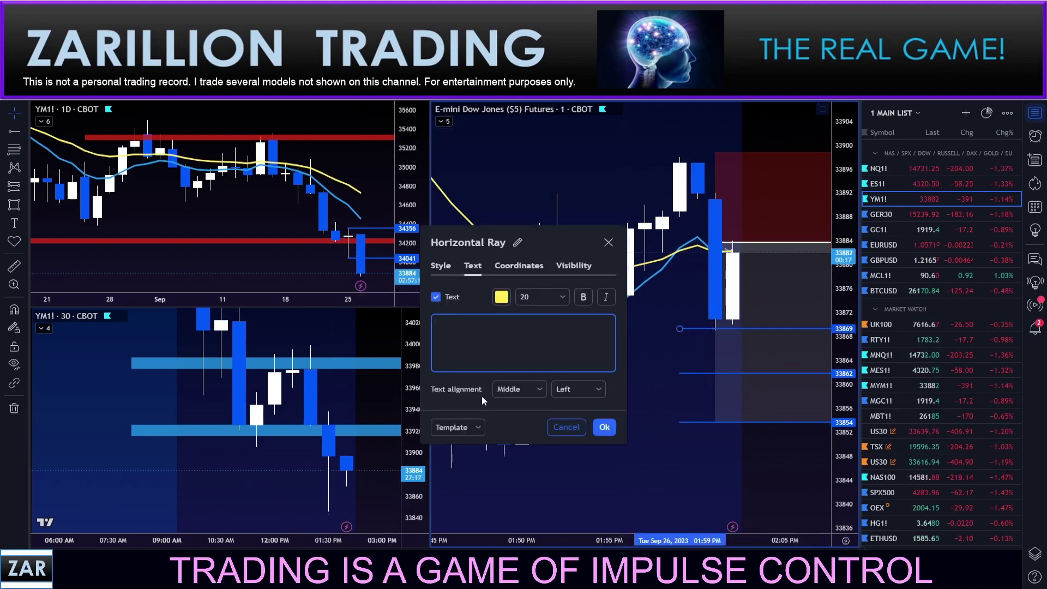
left_click(479, 427)
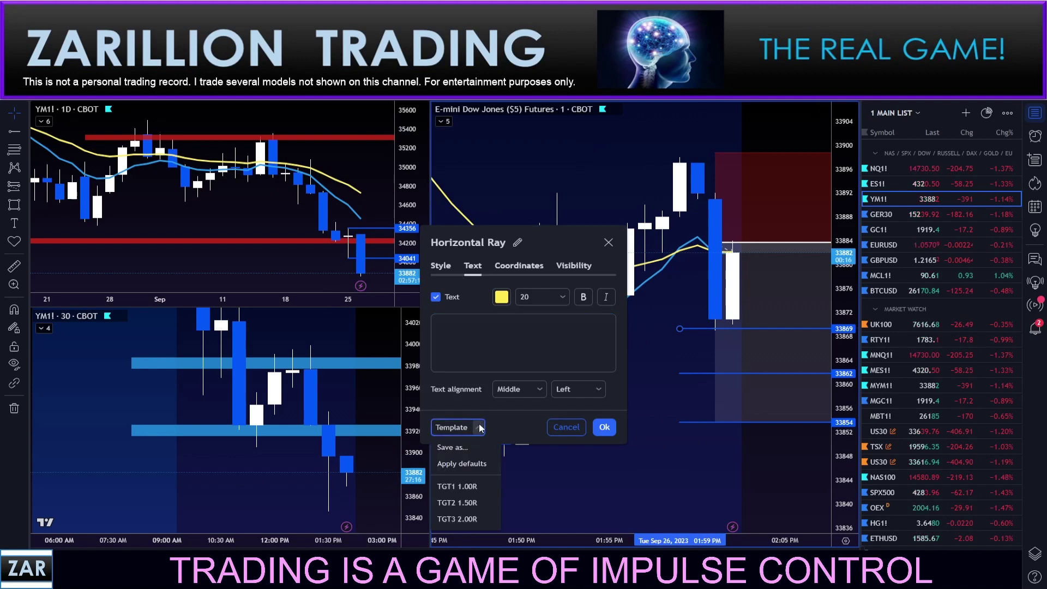
left_click(457, 486)
left_click(605, 427)
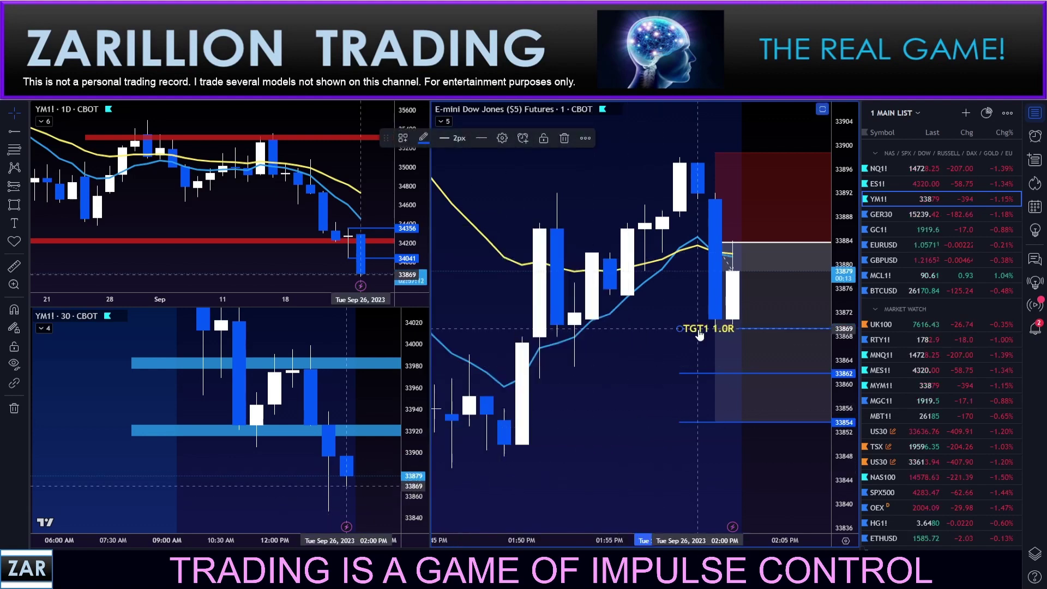
key("Left")
key("Left")
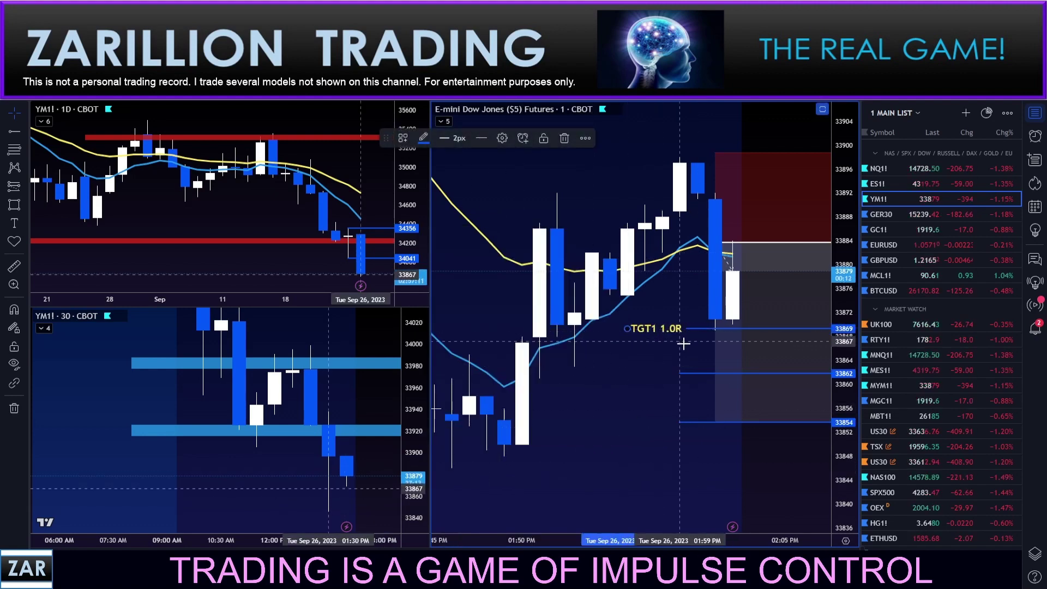
Apply the TGT2 1.50R template to the ray at 33862 and shift its start earlier to line up with TGT1
double_click(697, 375)
left_click(479, 427)
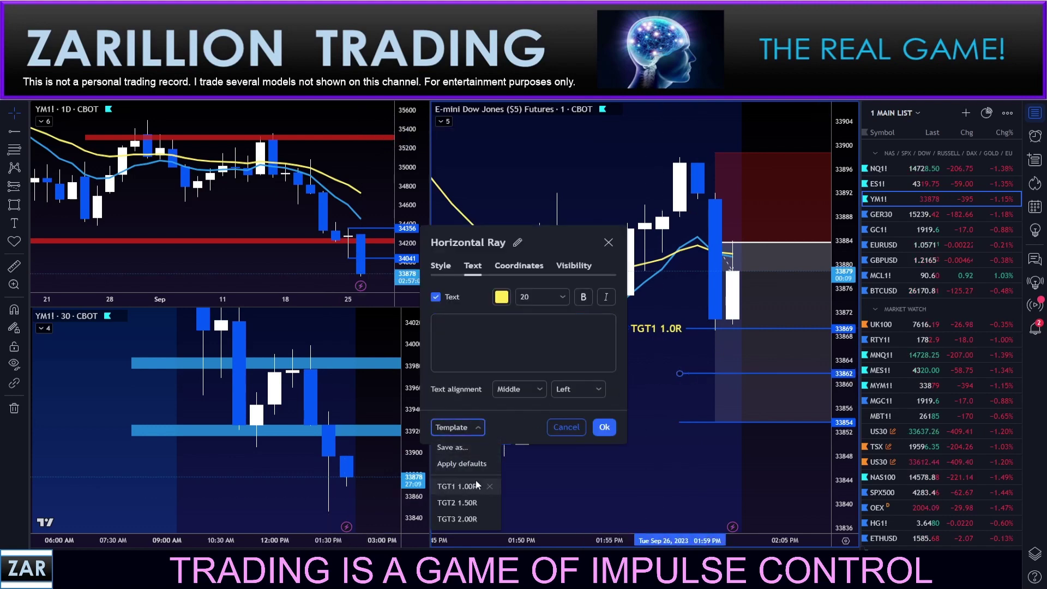
left_click(457, 503)
left_click(603, 427)
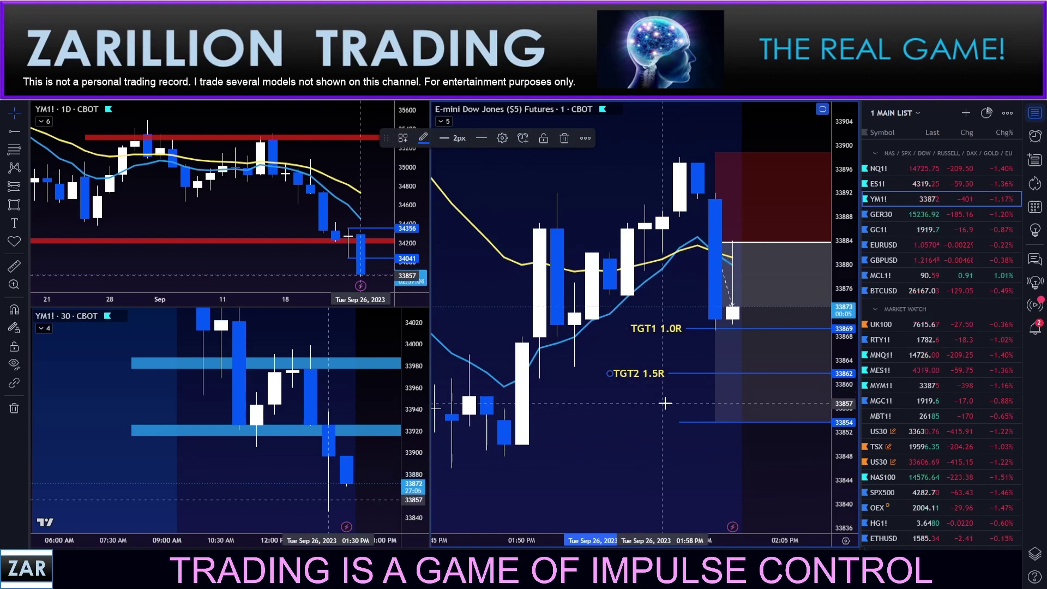
Apply the TGT3 2.00R template to the ray at 33854 and align its label with the other two targets
double_click(698, 424)
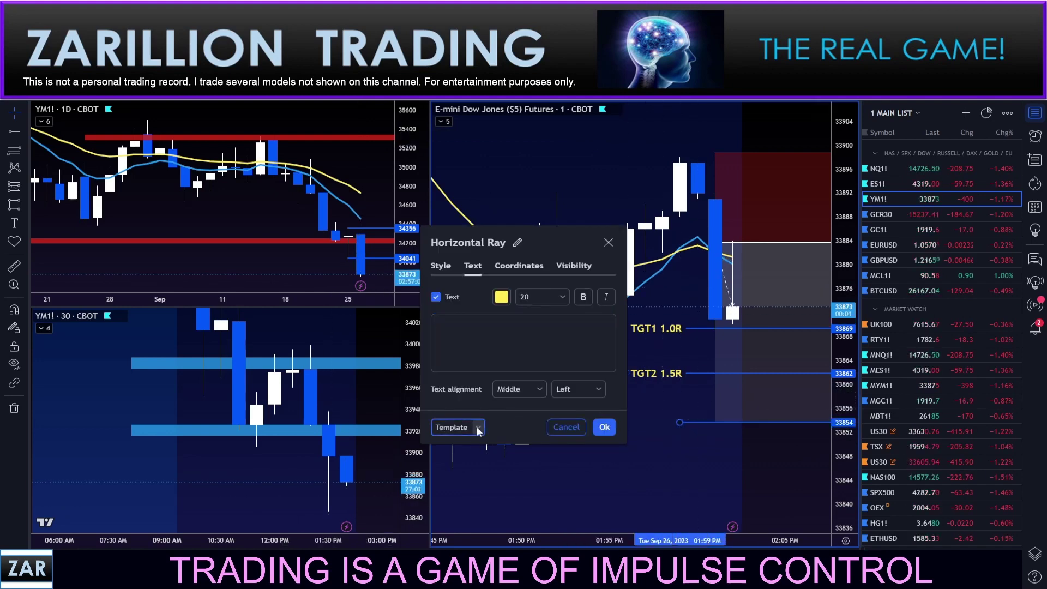
left_click(479, 427)
left_click(460, 514)
left_click(604, 428)
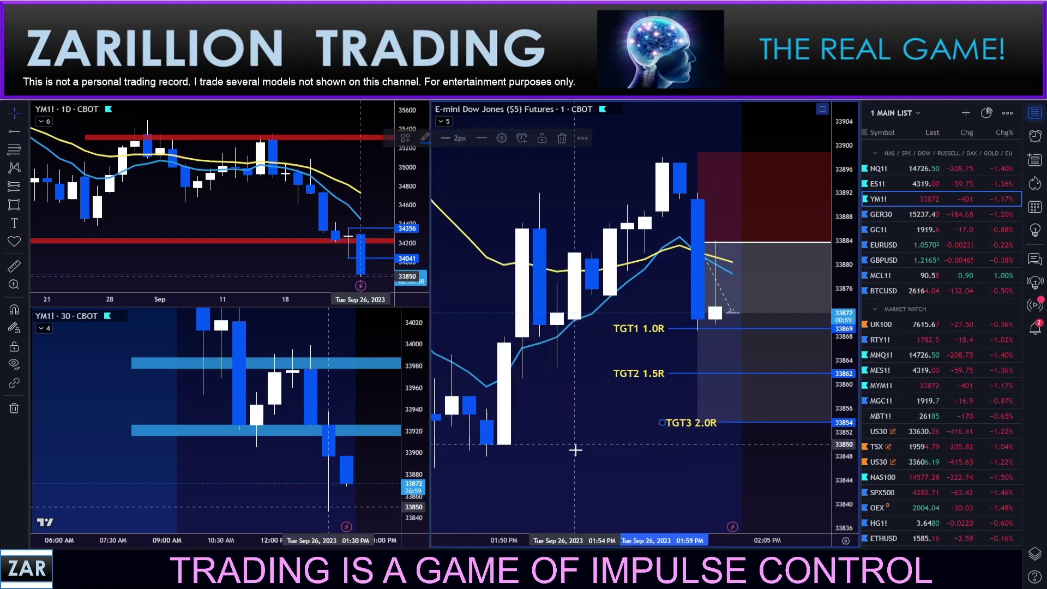
left_click(586, 452)
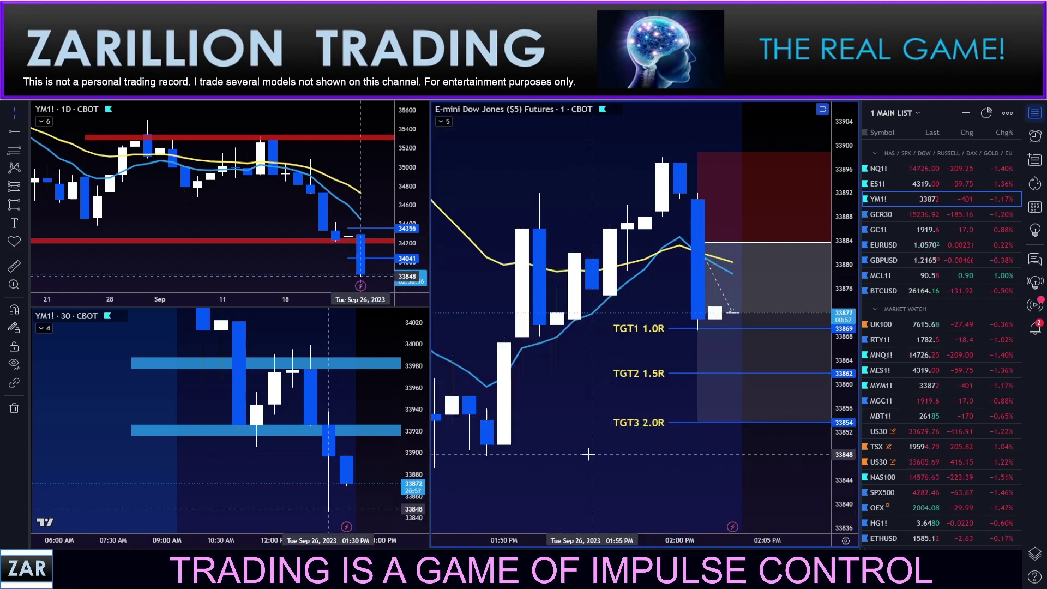
Examine price against the three targets on the 1-minute chart and against the blue zones on the 30-minute chart
scroll(717, 474, "down", 5)
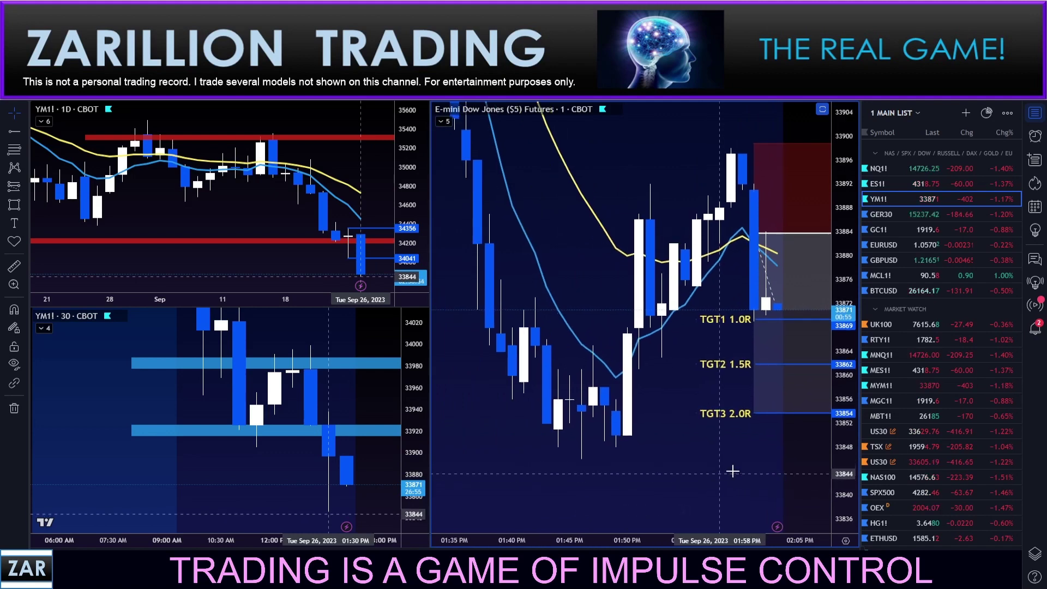
scroll(651, 435, "up", 2)
scroll(651, 435, "up", 3)
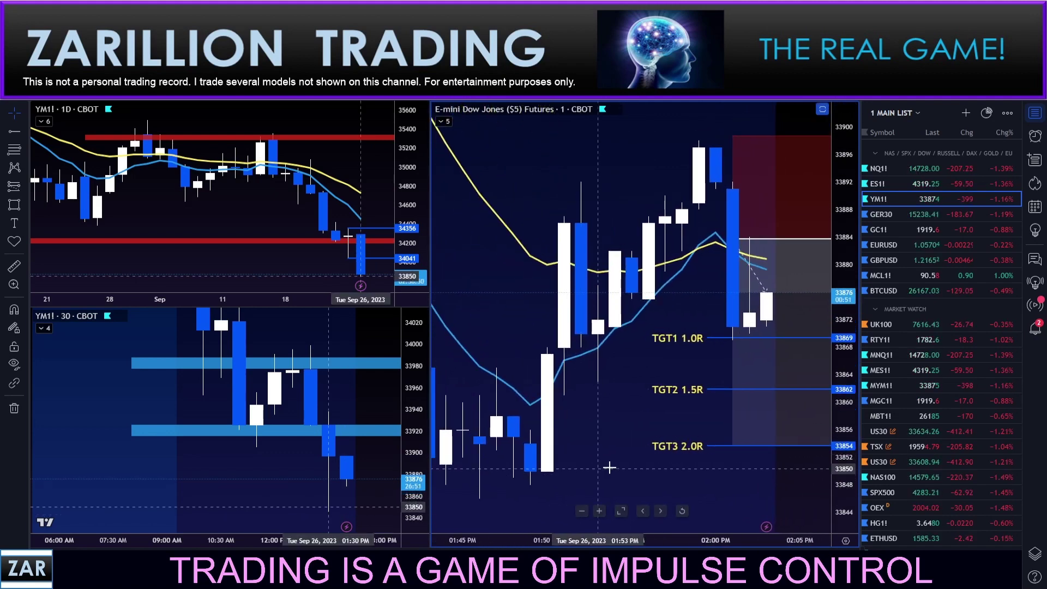
left_click_drag(608, 469, 597, 476)
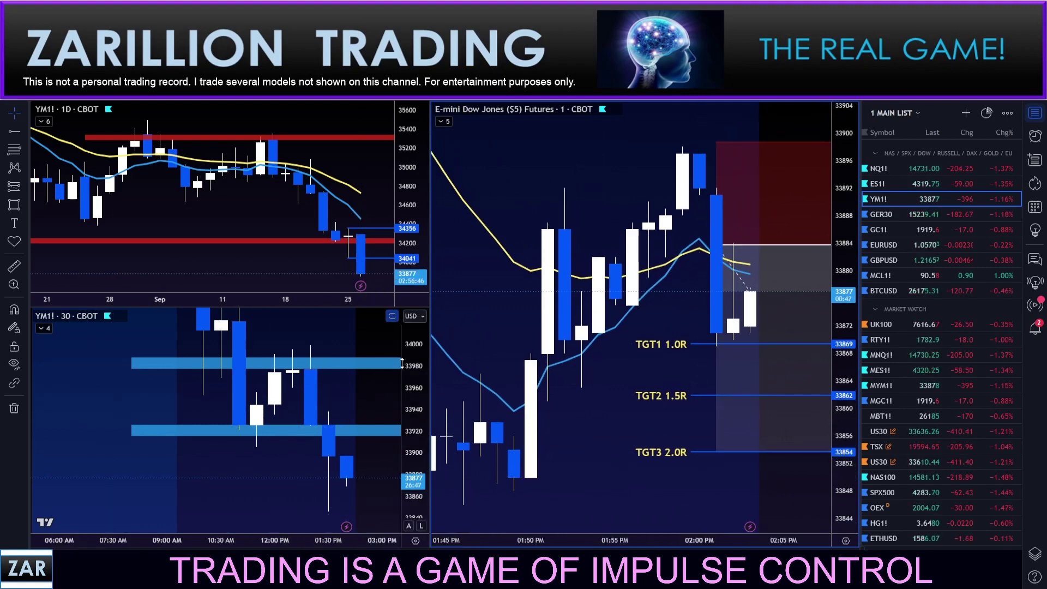
left_click_drag(412, 374, 406, 449)
scroll(327, 459, "down", 2)
left_click_drag(189, 471, 163, 513)
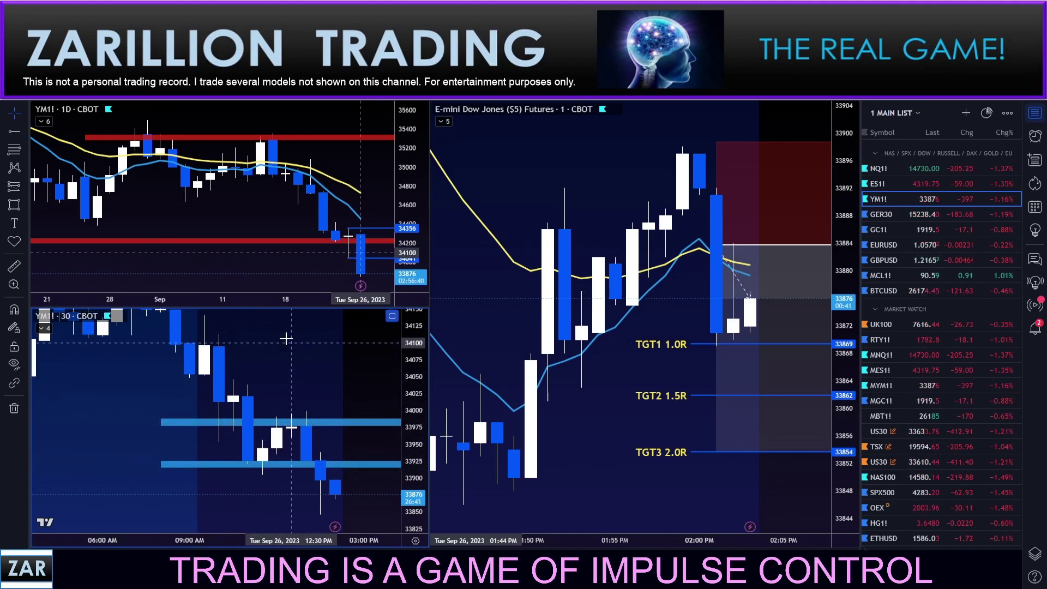
left_click_drag(347, 383, 339, 321)
left_click_drag(403, 414, 406, 393)
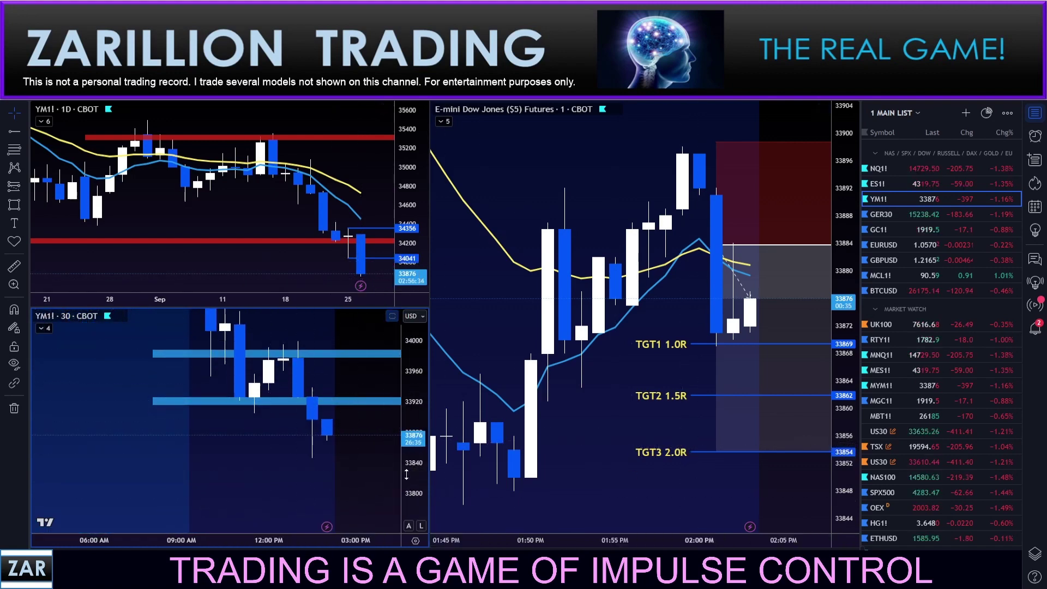
left_click_drag(413, 465, 413, 374)
left_click_drag(252, 455, 281, 435)
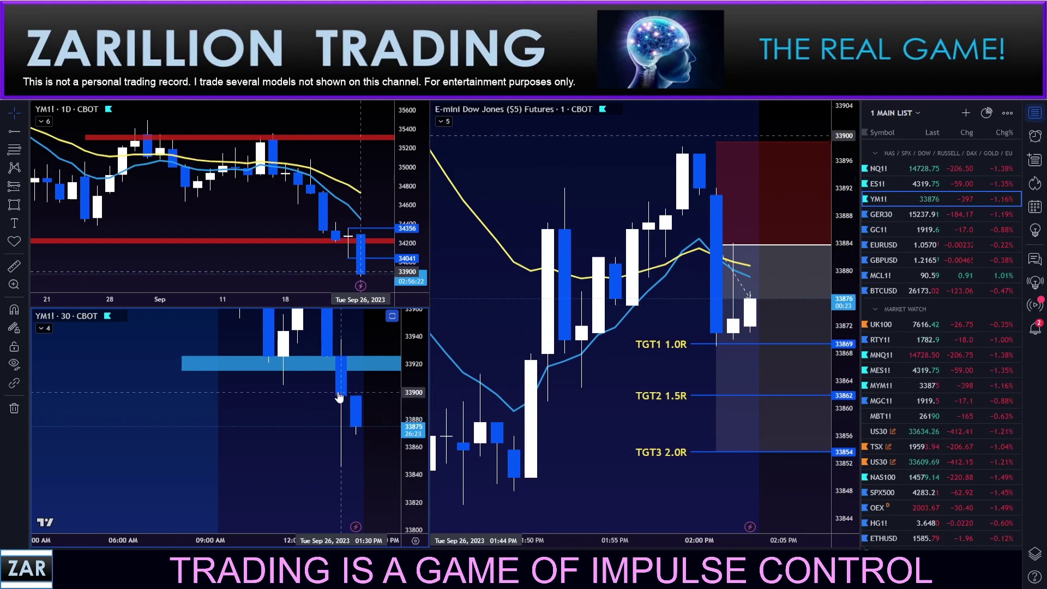
left_click_drag(293, 473, 312, 495)
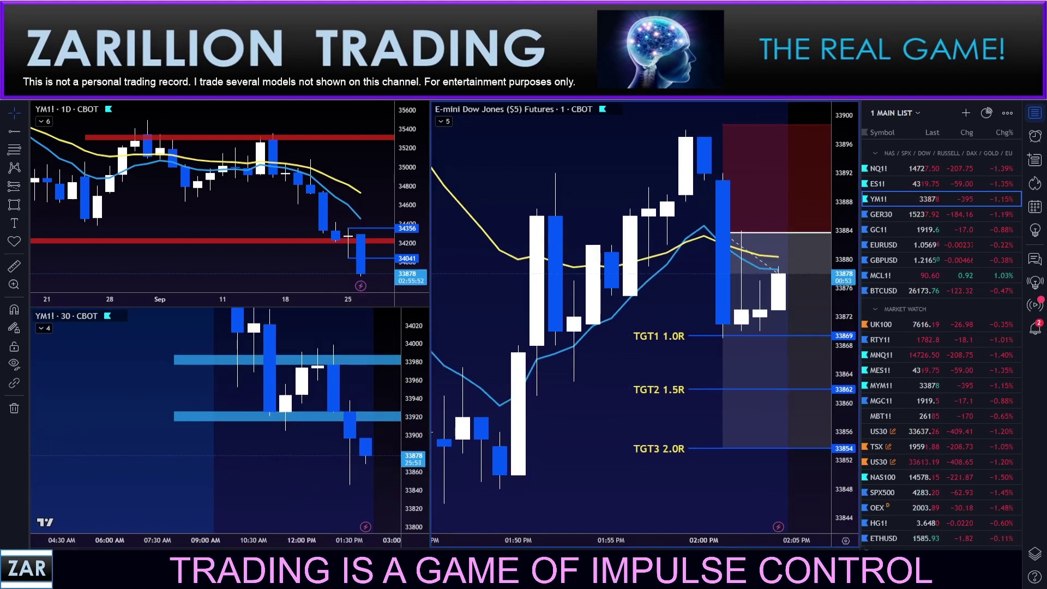